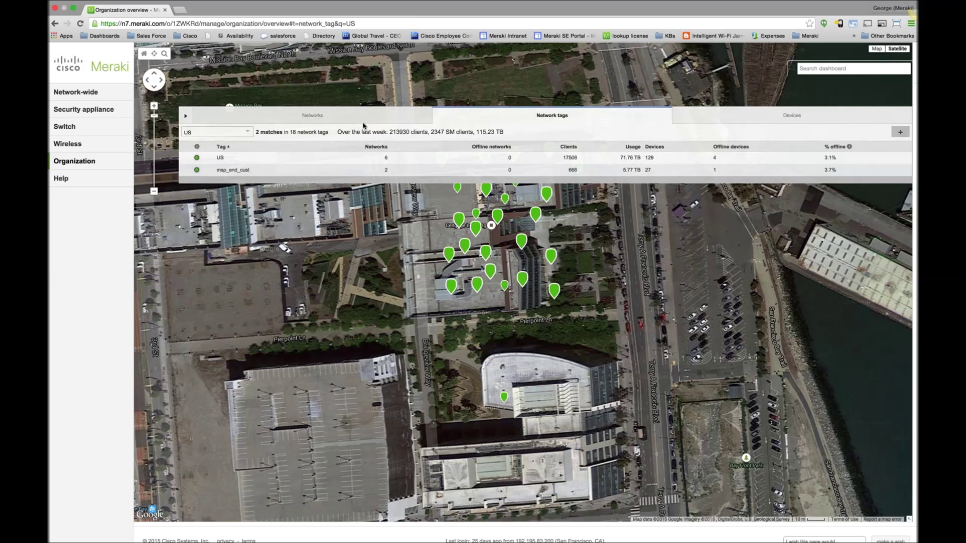
- Search the organization's networks for "corp" and open the Meraki Corp - Systems Manager network
scroll(219, 131, "up", 1)
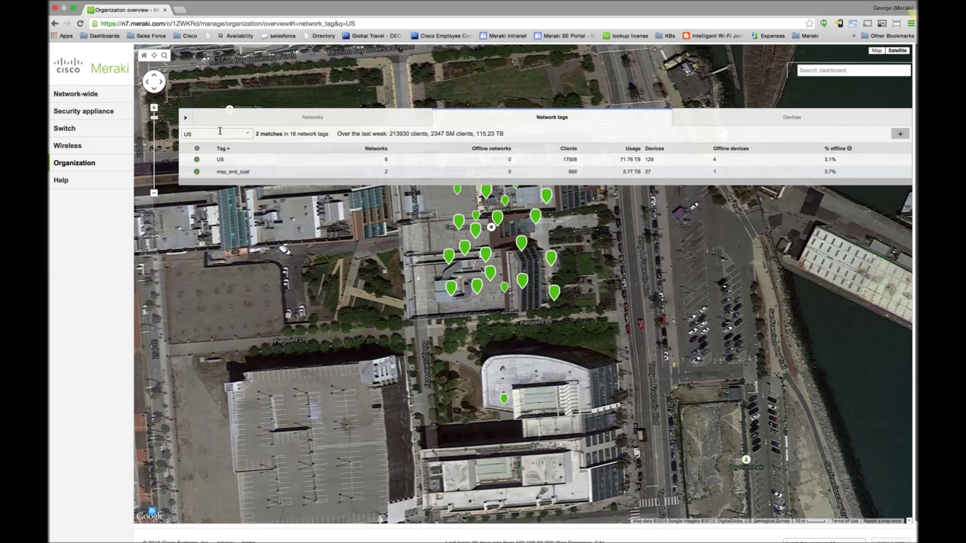
scroll(220, 130, "down", 1)
left_click(288, 123)
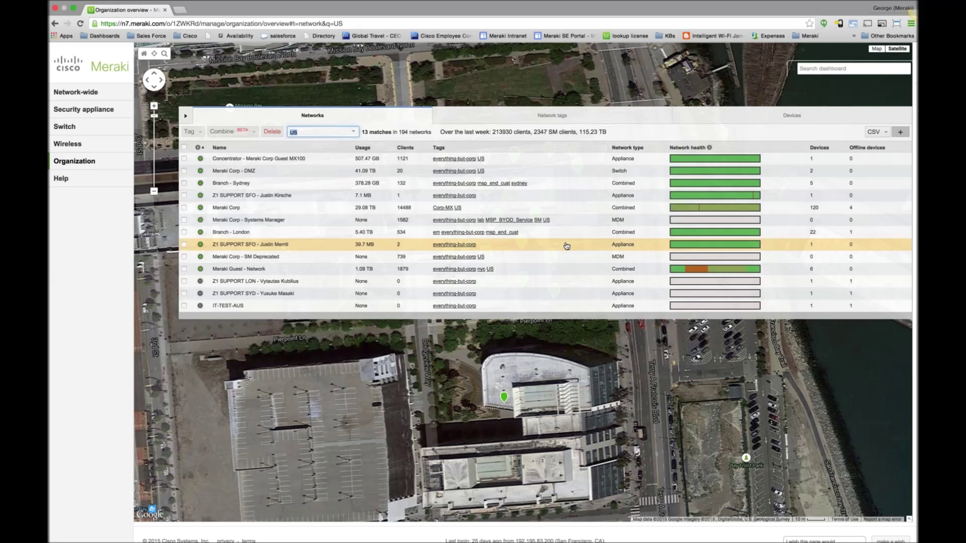
type("corp")
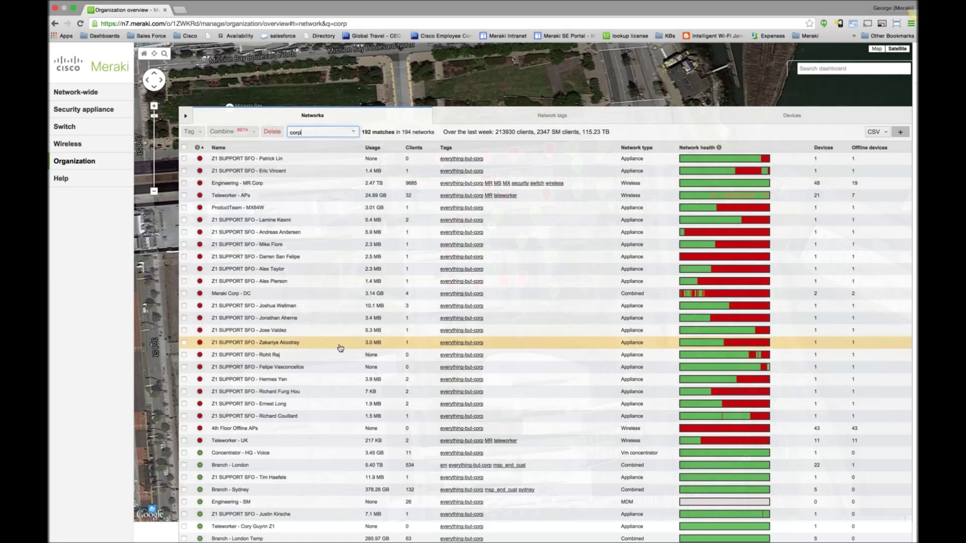
scroll(340, 348, "down", 2)
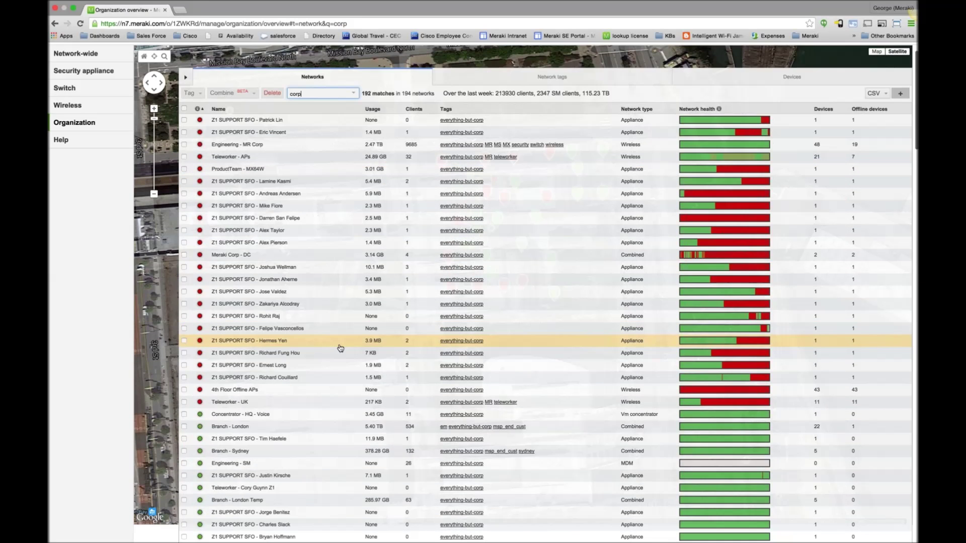
scroll(341, 348, "down", 5)
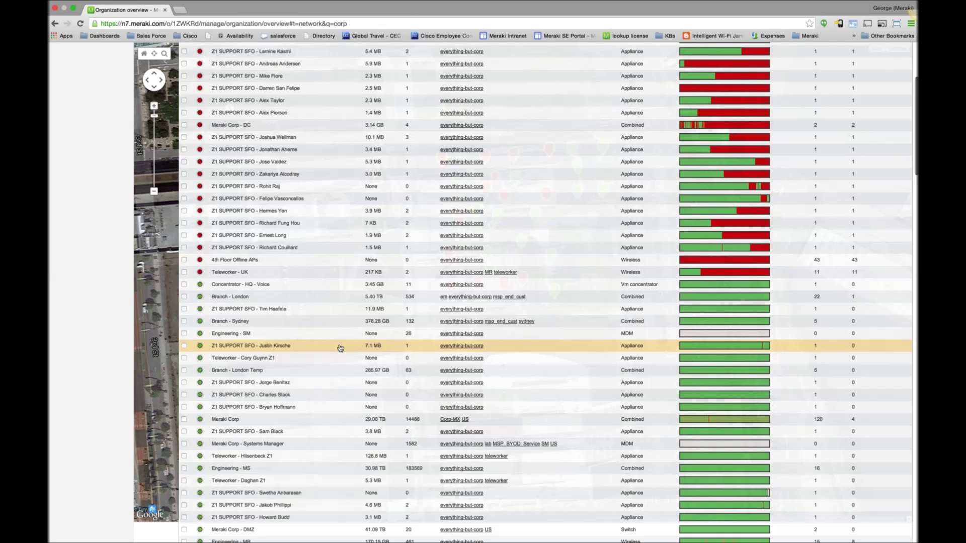
left_click(340, 423)
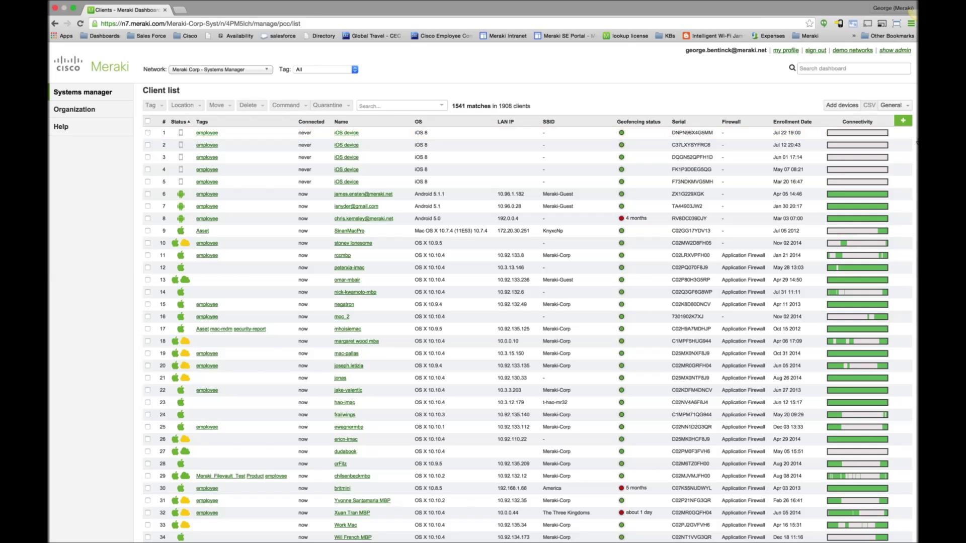
- Search the client list for "ipad" and examine the device details of the third listed iPad
left_click(904, 122)
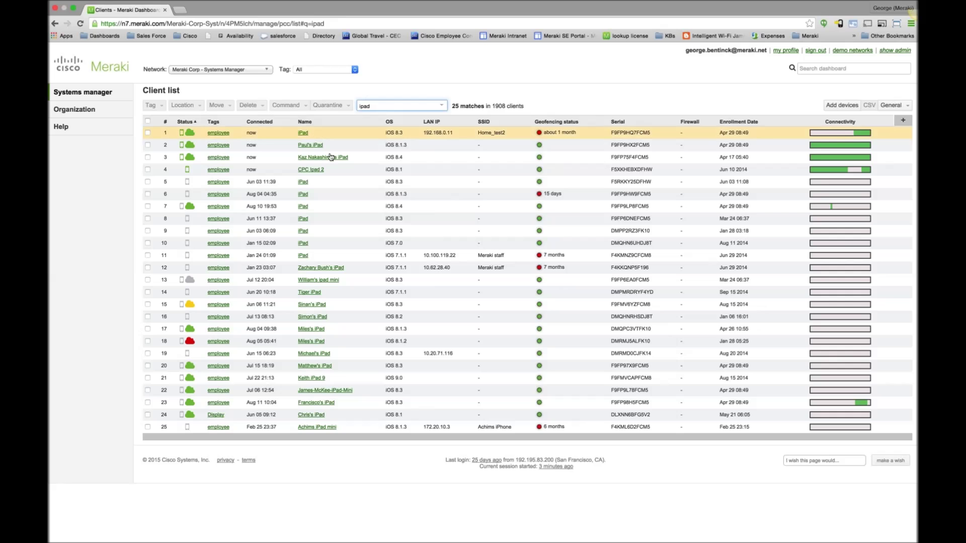
left_click(358, 161)
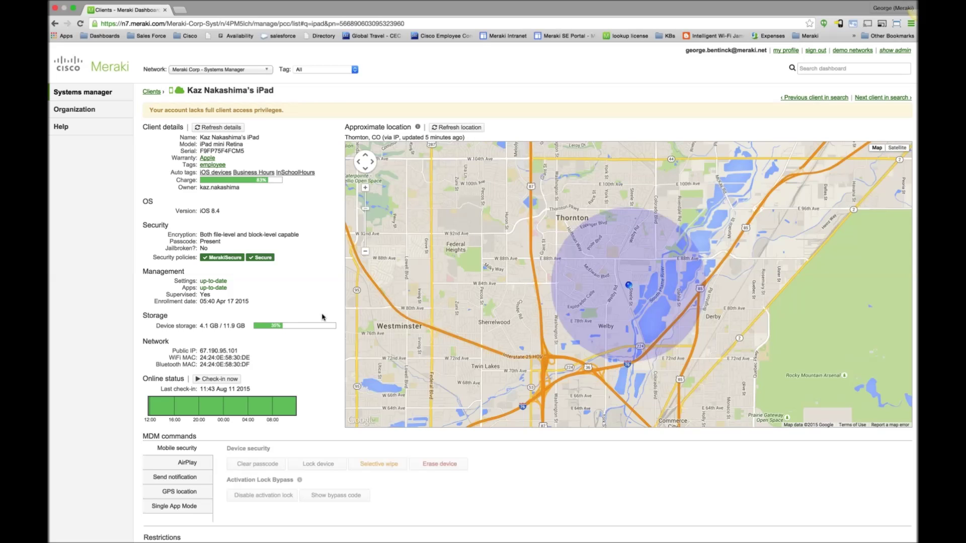
scroll(403, 409, "down", 3)
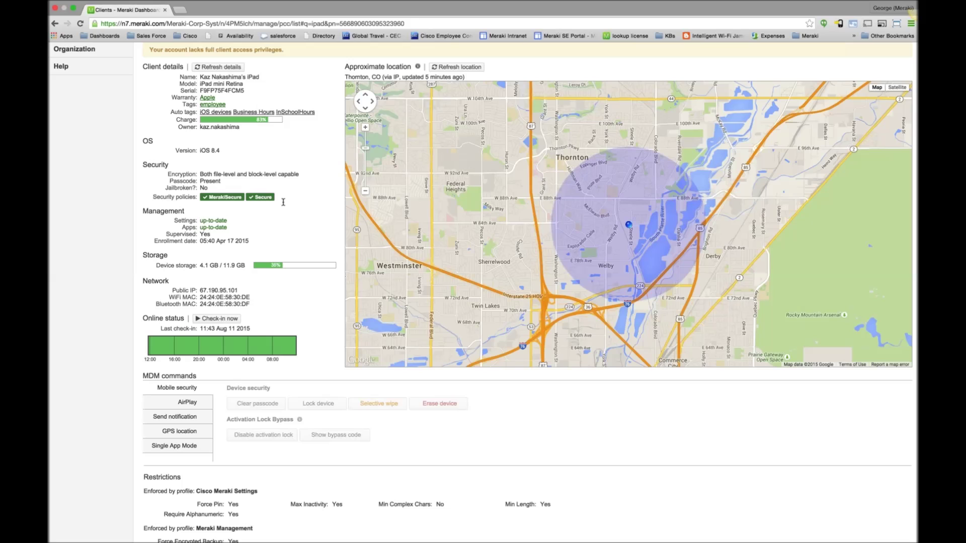
- Find the Meraki Corp network with the search term "corp", switch to it and reload the page
scroll(283, 201, "up", 1)
scroll(283, 204, "up", 3)
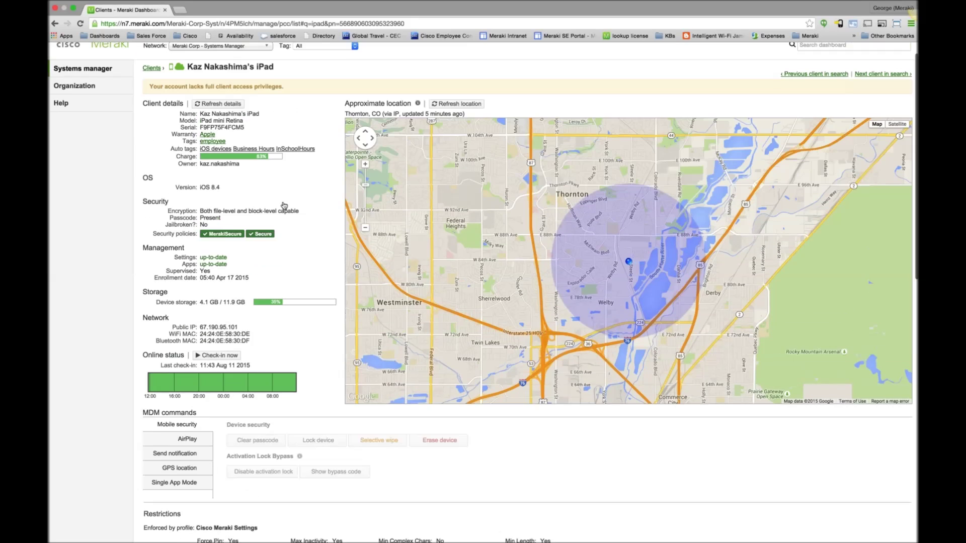
left_click(222, 69)
type("corp")
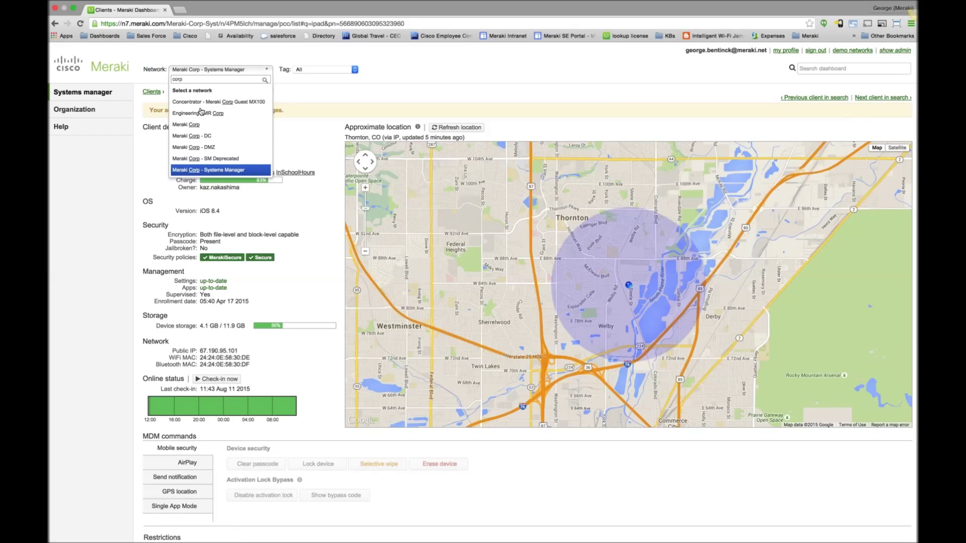
left_click(193, 124)
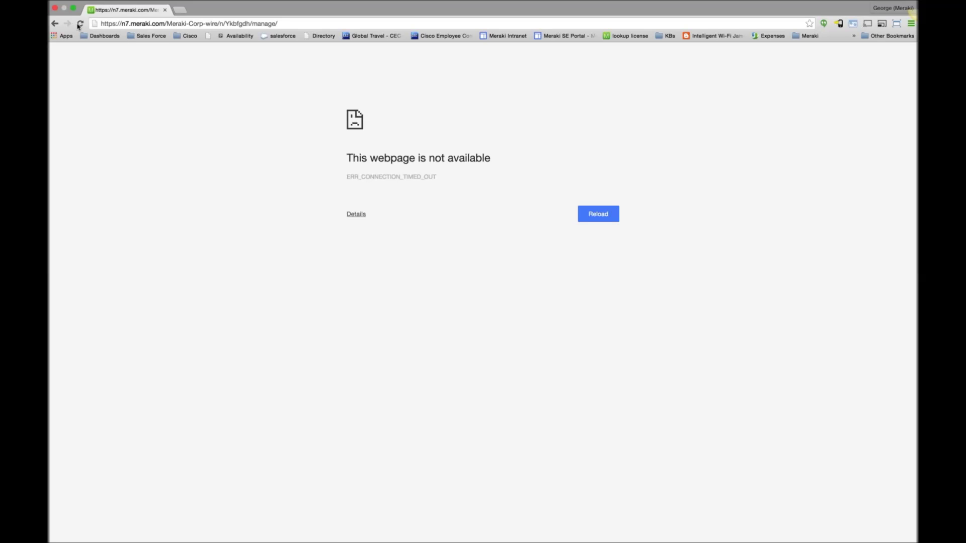
left_click(80, 24)
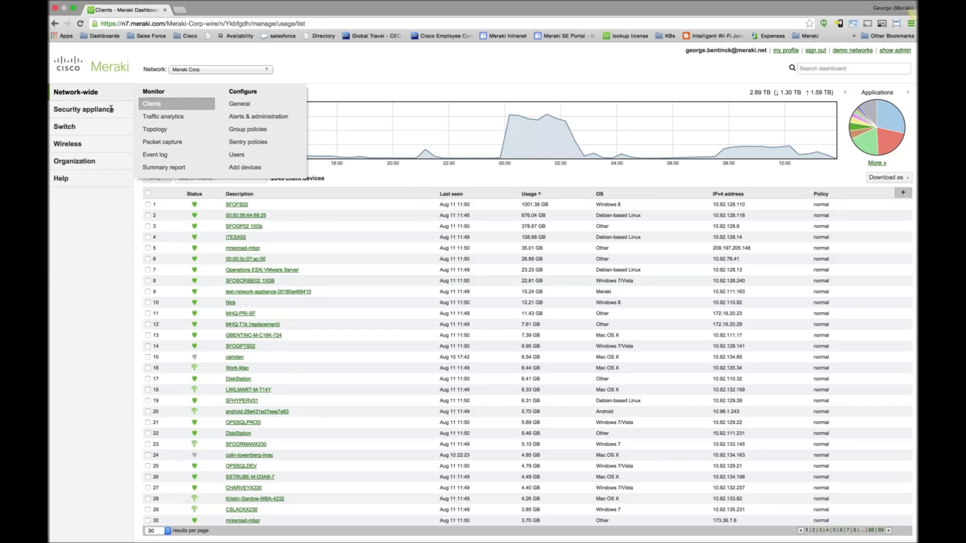
- Open the security appliance's site-to-site VPN settings
mouse_move(111, 109)
left_click(275, 143)
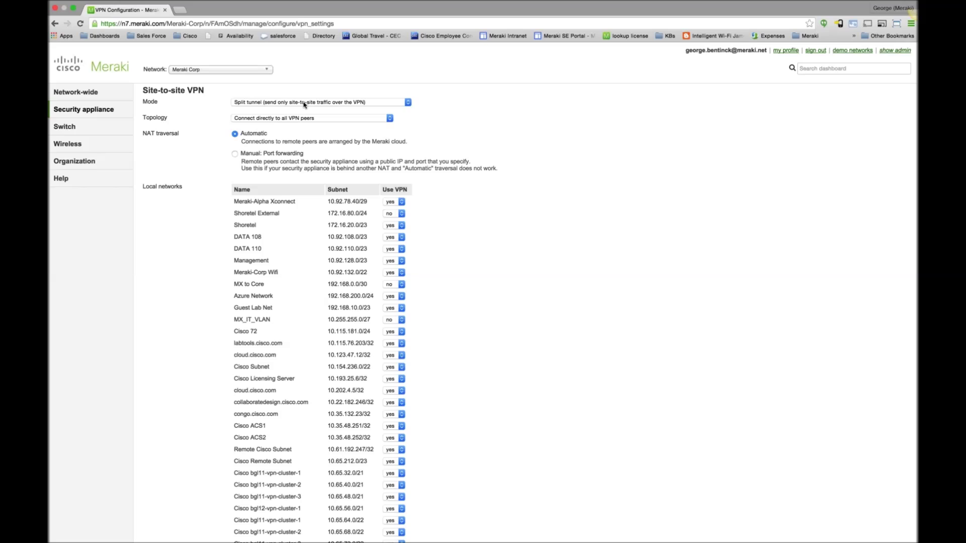
- Set the site-to-site VPN mode to Disabled and back to Split tunnel
left_click(304, 102)
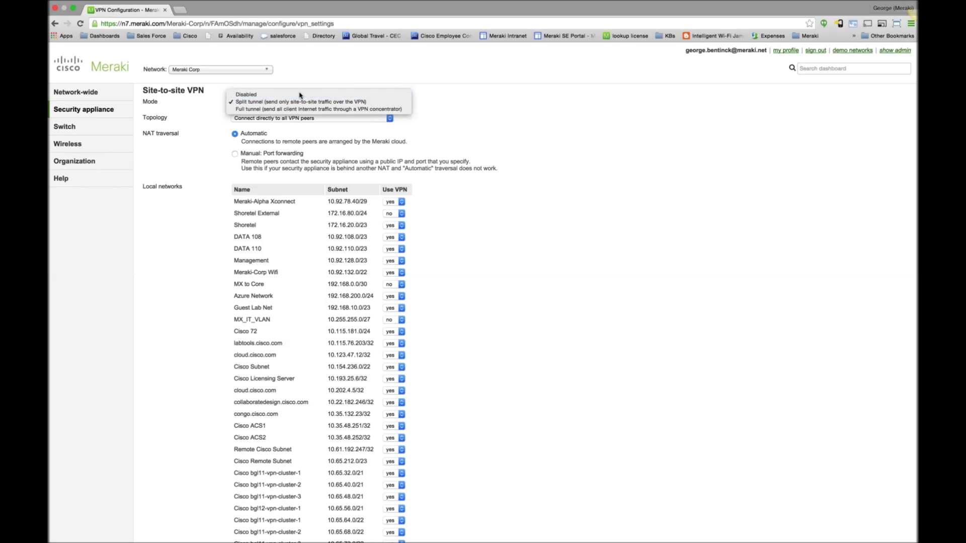
left_click(273, 96)
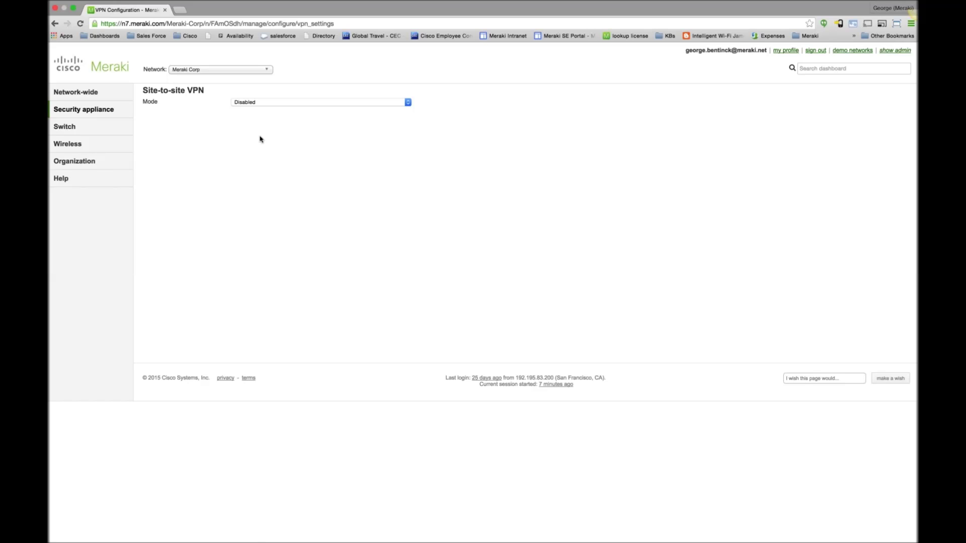
left_click(264, 102)
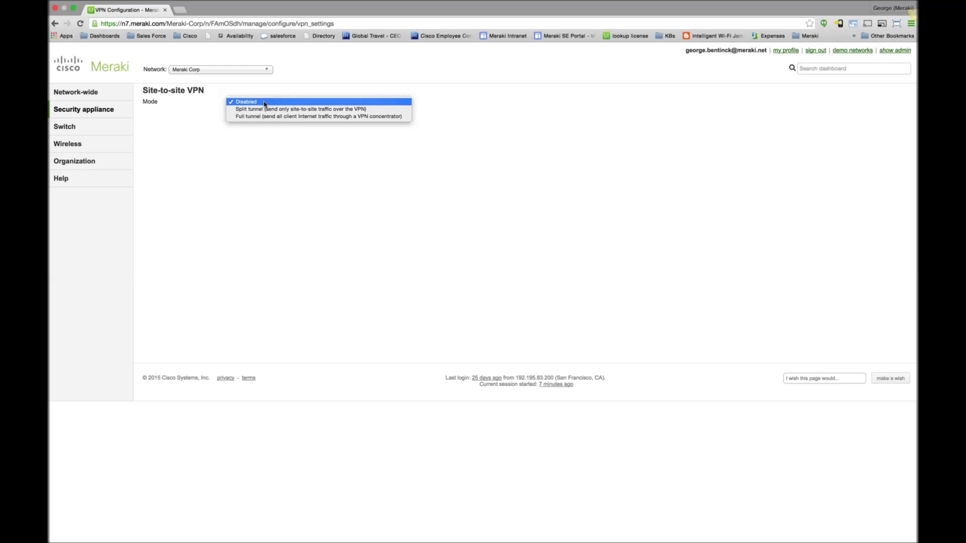
left_click(322, 110)
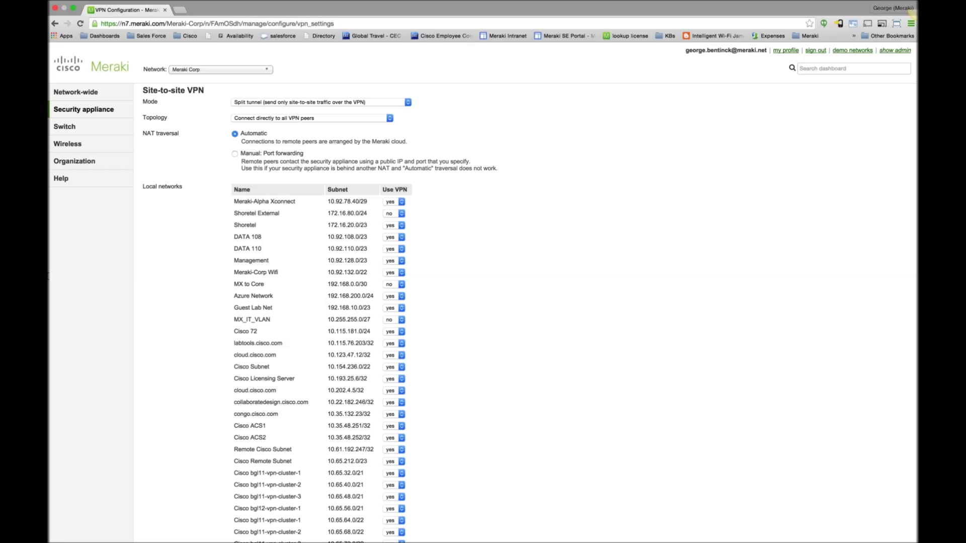
- Expand the application usage details for the network-wide clients and open the YouTube rule details
mouse_move(85, 93)
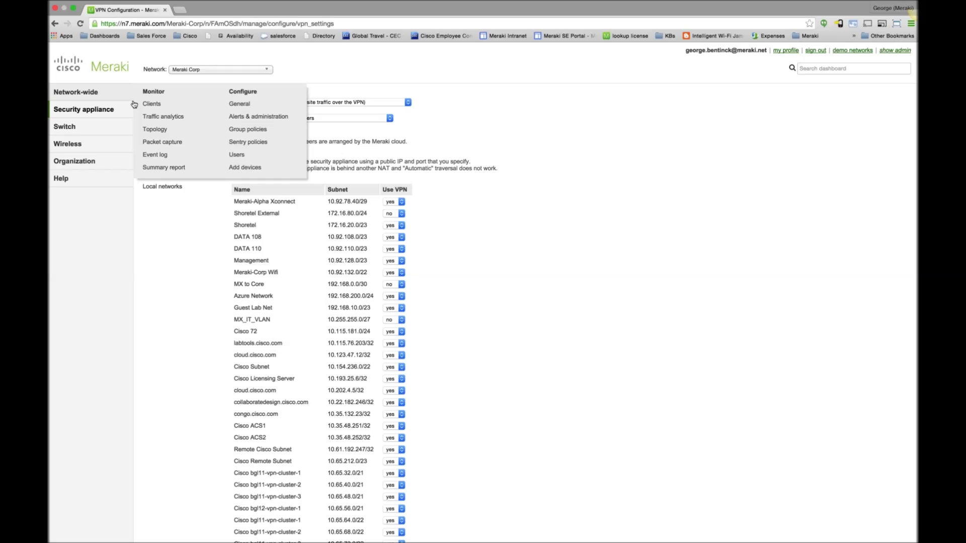
left_click(133, 104)
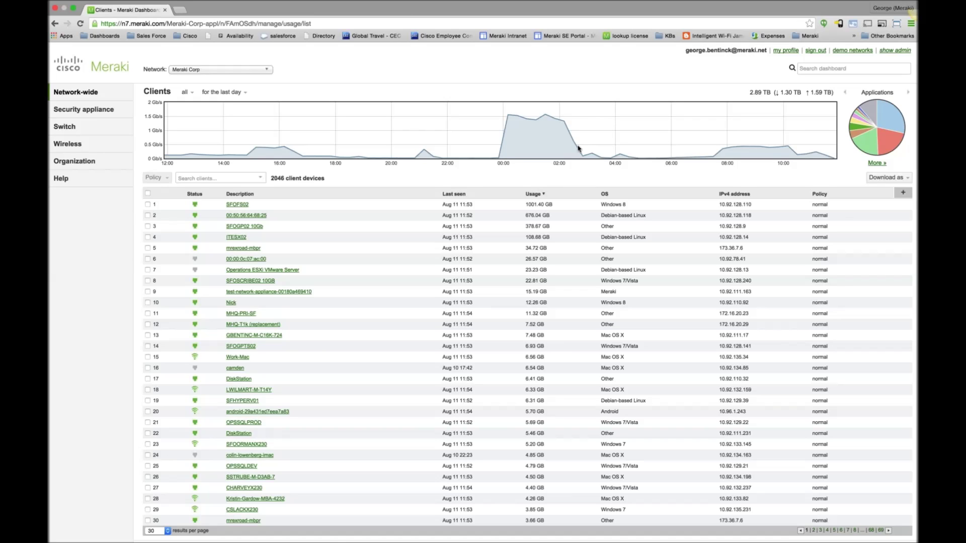
left_click(875, 164)
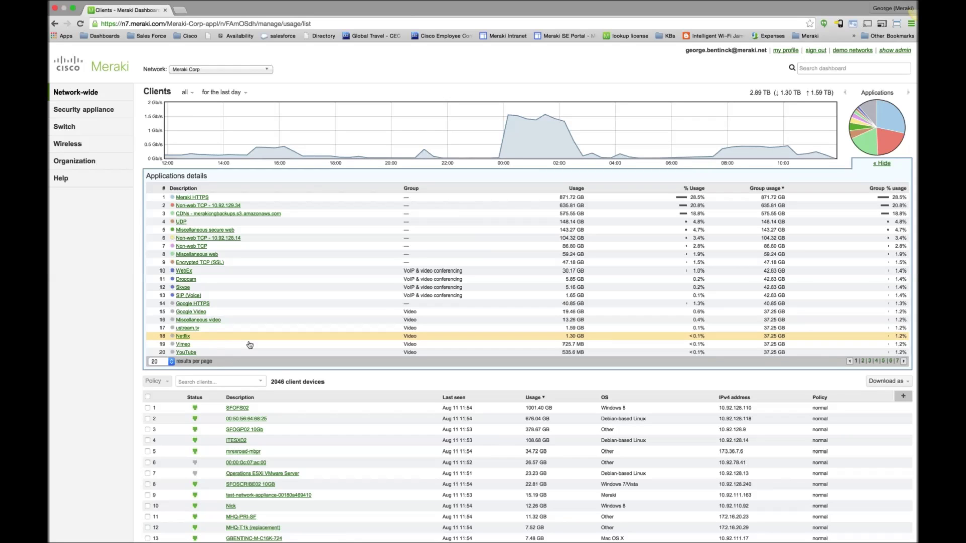
left_click(195, 352)
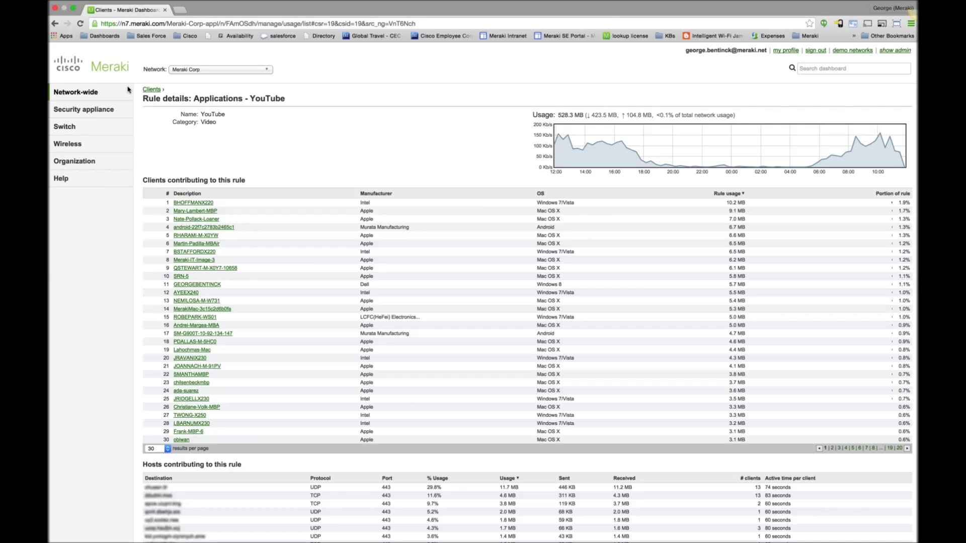
- Open the network topology of Meraki Corp and examine the device tree
mouse_move(127, 89)
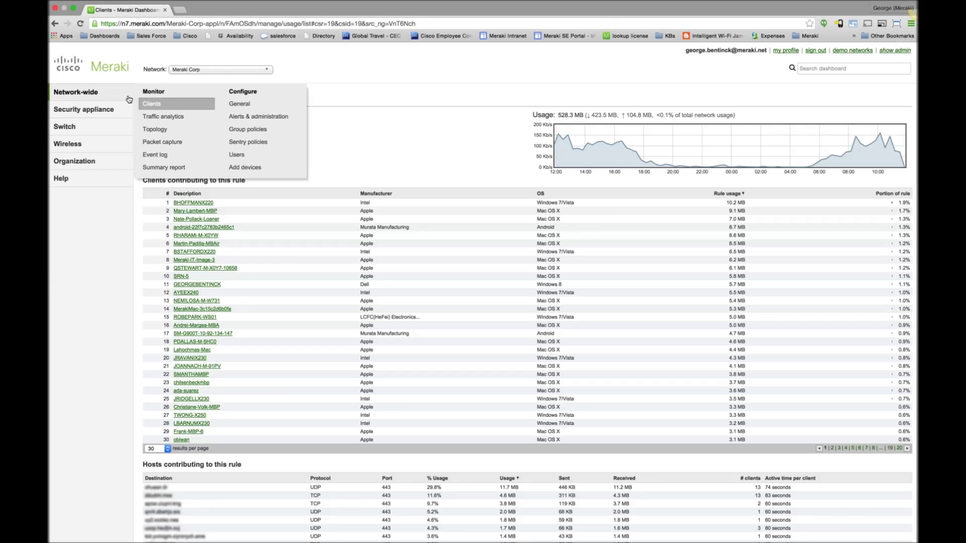
left_click(157, 129)
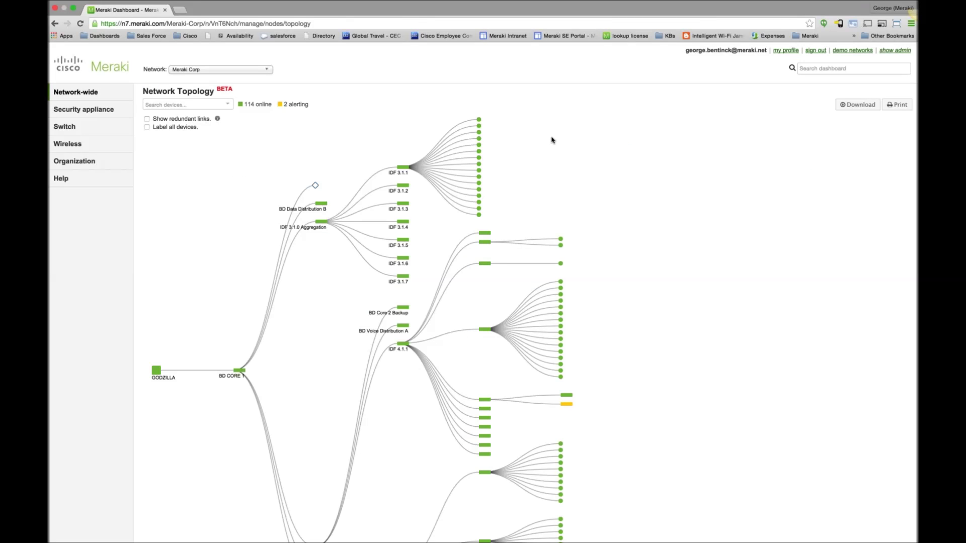
scroll(677, 267, "down", 3)
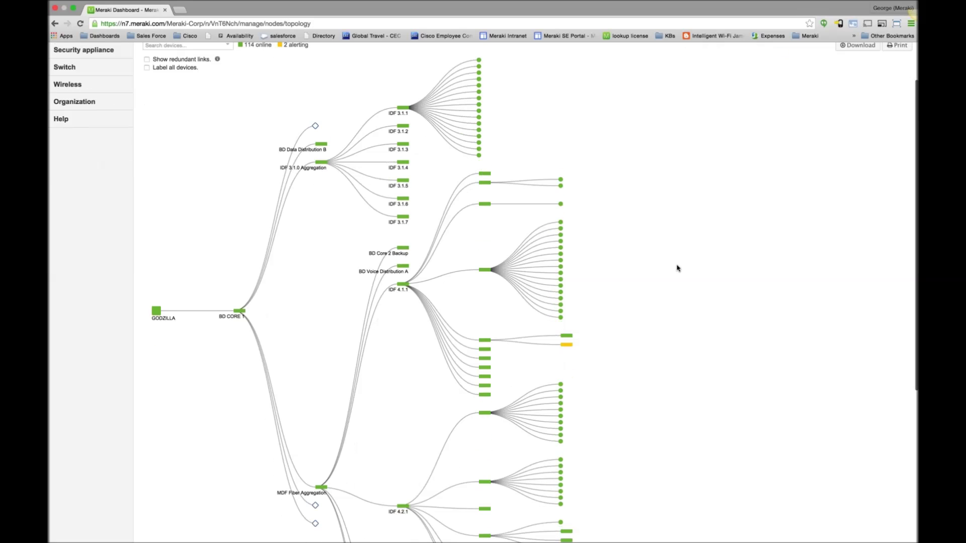
mouse_move(566, 341)
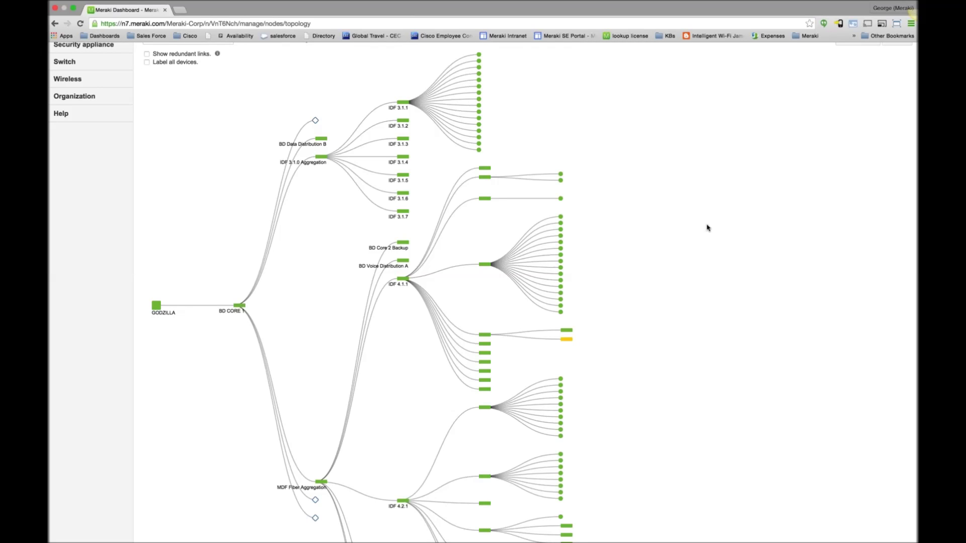
scroll(706, 227, "up", 1)
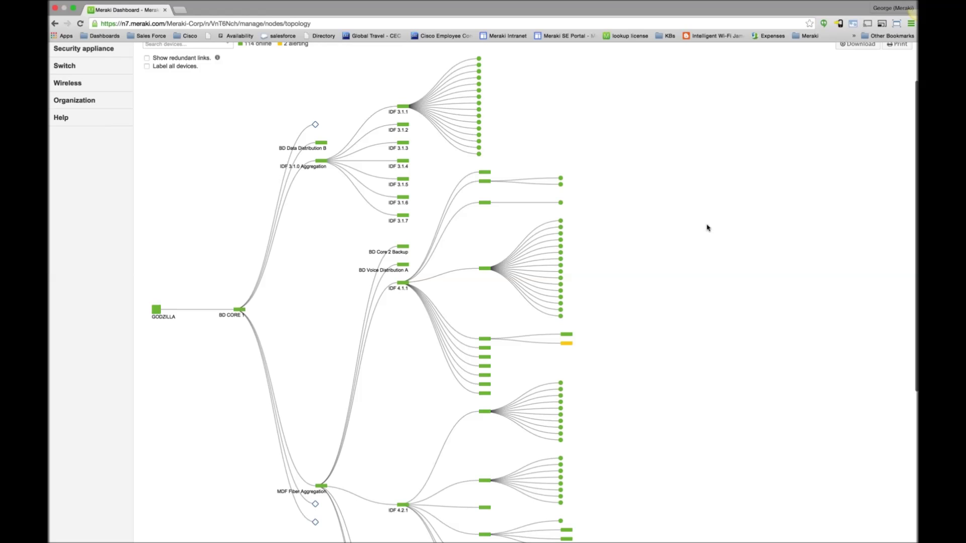
scroll(706, 228, "up", 2)
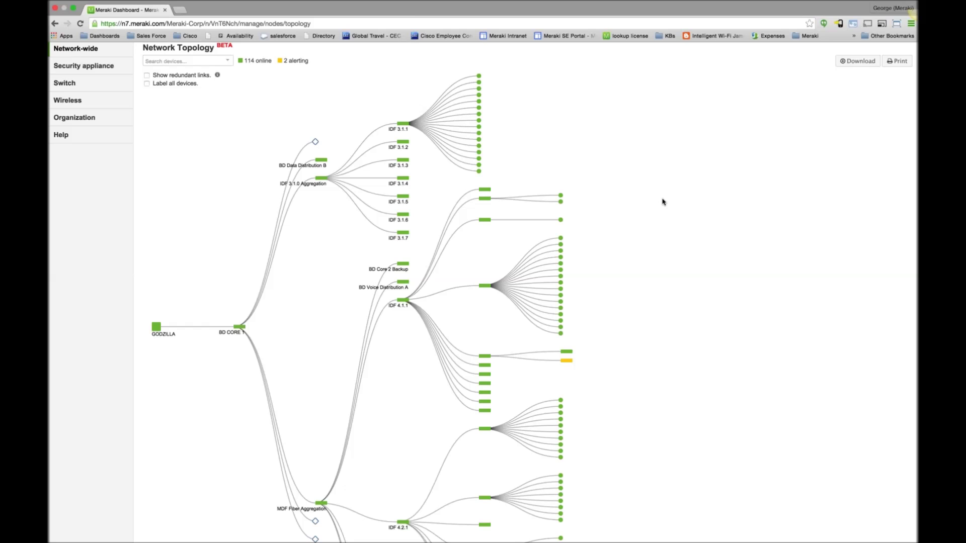
- Open the network-wide general settings and review them from traffic analysis through syslog reporting and firmware upgrades
scroll(662, 201, "up", 2)
mouse_move(75, 73)
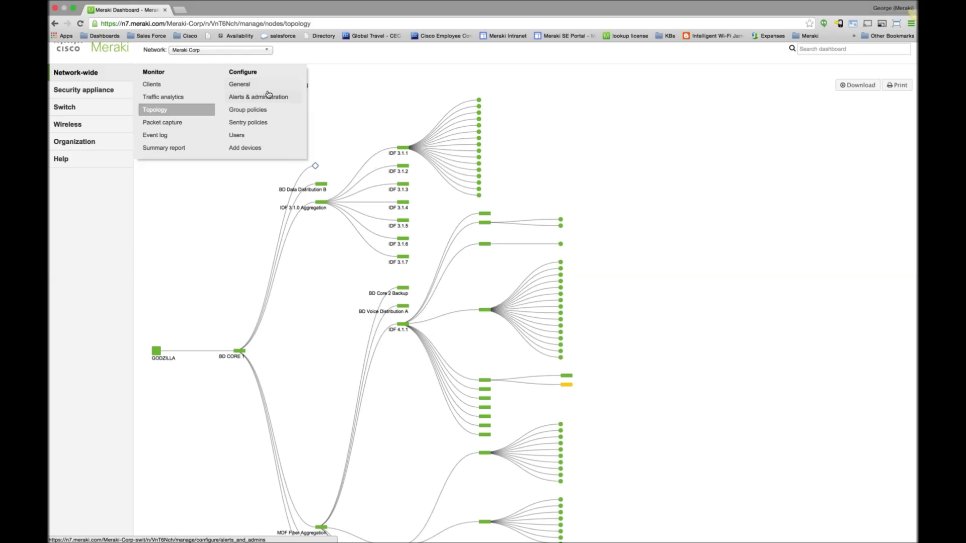
left_click(274, 89)
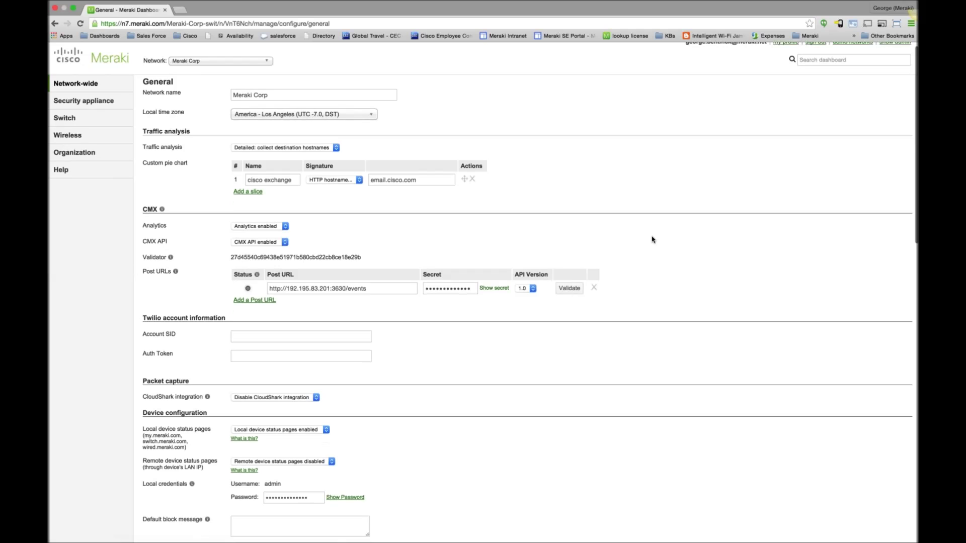
scroll(653, 240, "down", 6)
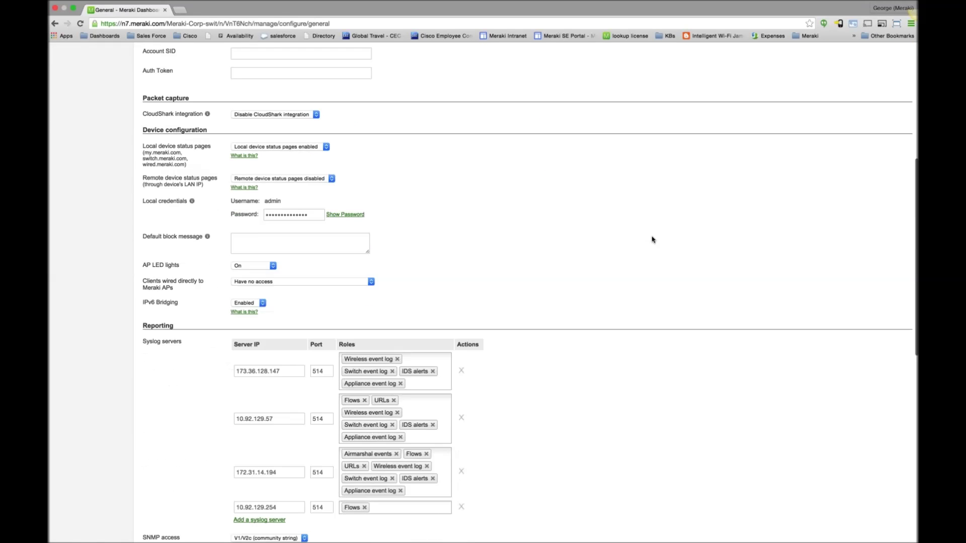
scroll(652, 239, "down", 2)
scroll(652, 239, "down", 2)
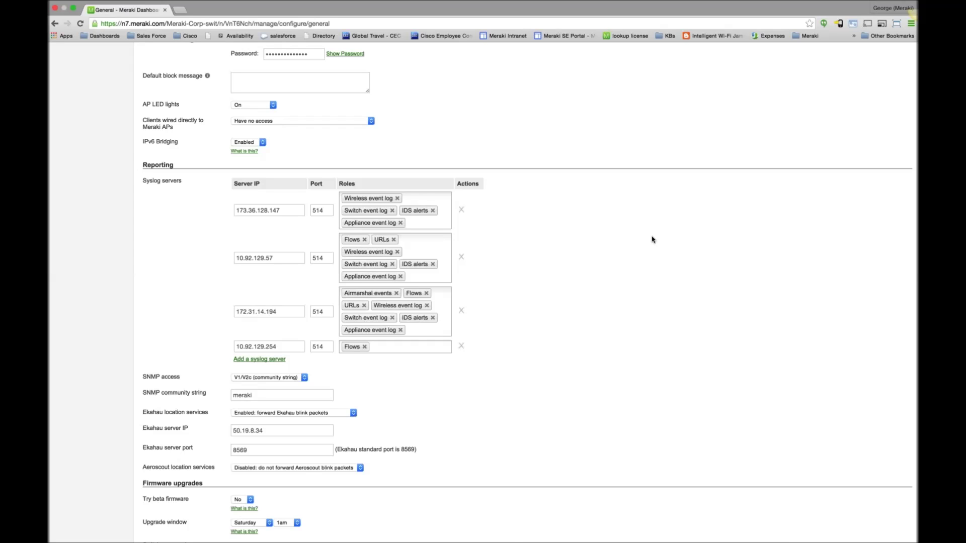
- Open the network-wide event log of Meraki Corp
scroll(652, 239, "up", 10)
mouse_move(94, 93)
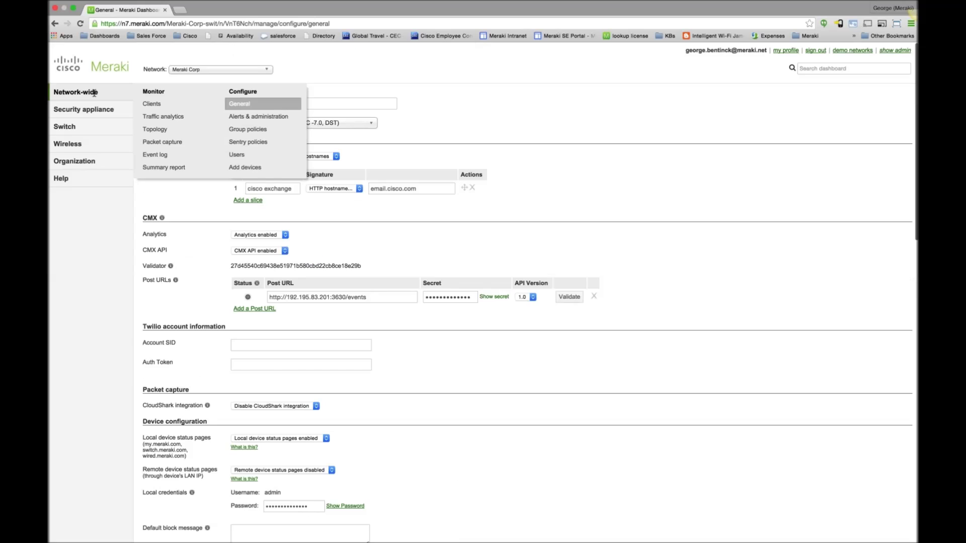
left_click(193, 132)
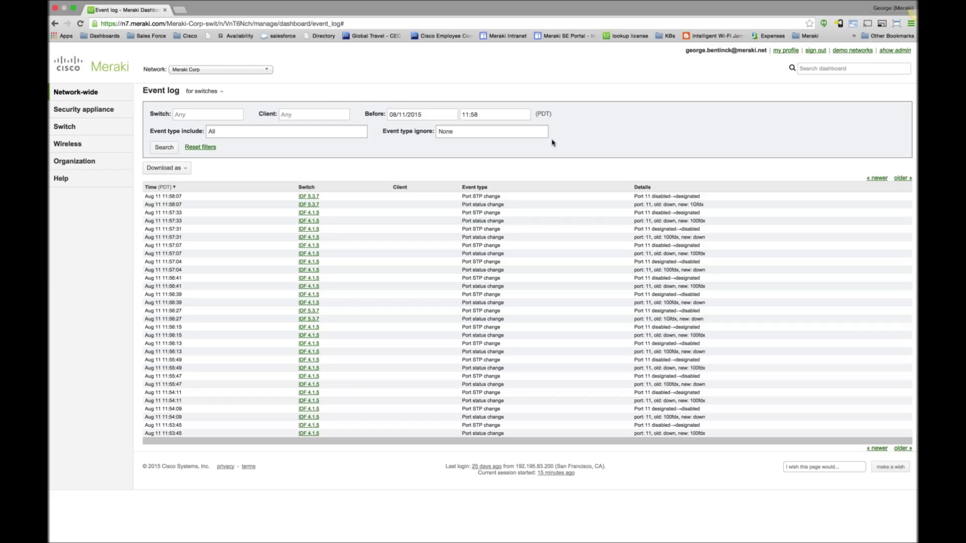
- Examine the event types offered by the event log's include filter, from 802.1X to power supply and OSPF events, and leave the filter unset
left_click(313, 132)
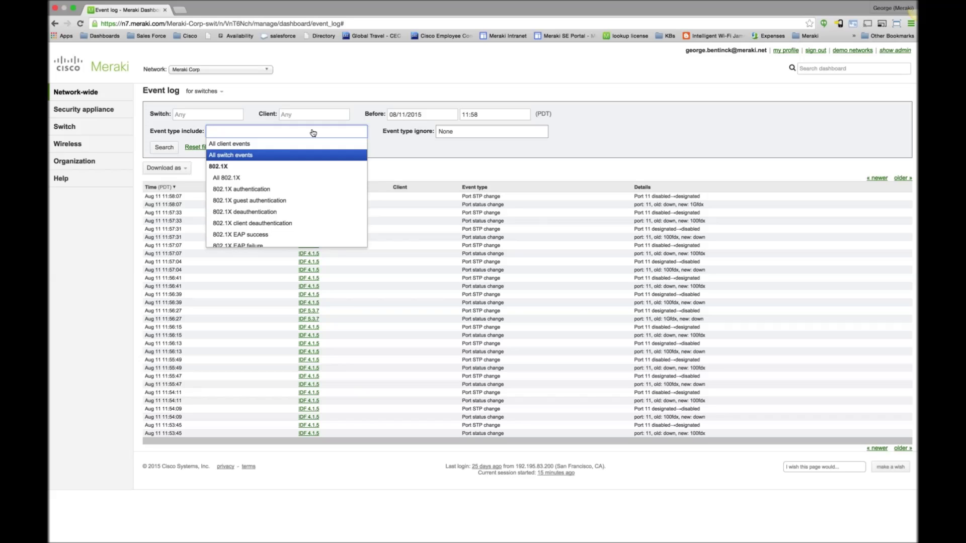
scroll(323, 190, "down", 15)
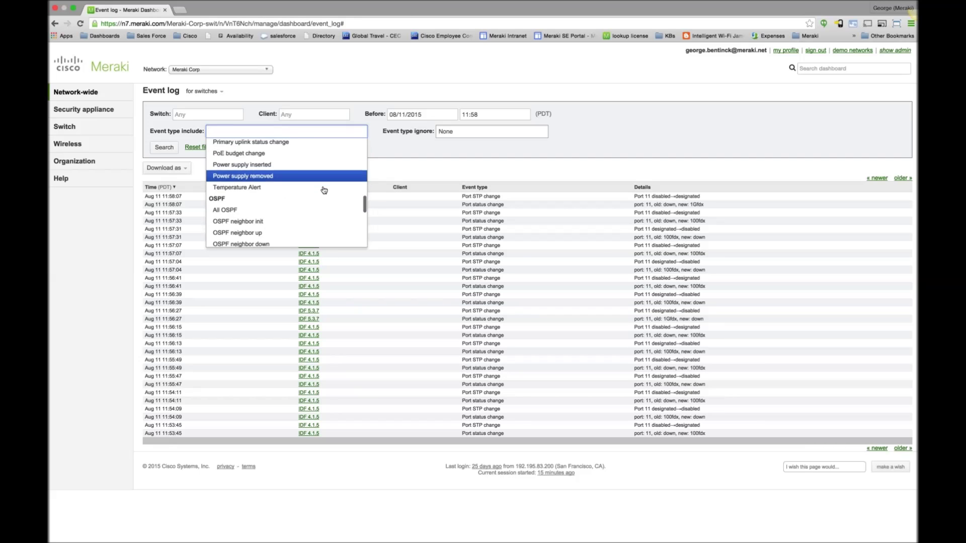
scroll(324, 190, "down", 3)
scroll(324, 191, "up", 2)
scroll(324, 190, "up", 15)
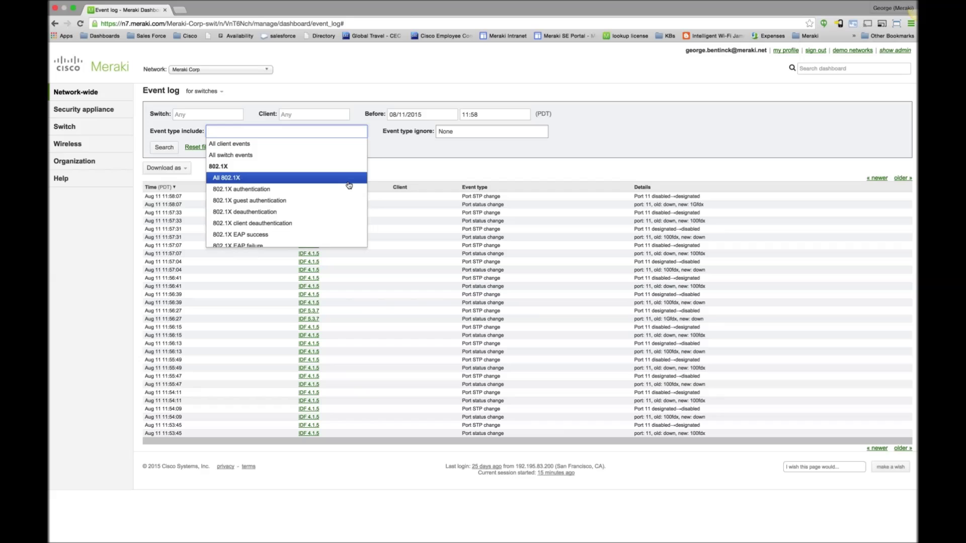
left_click(393, 150)
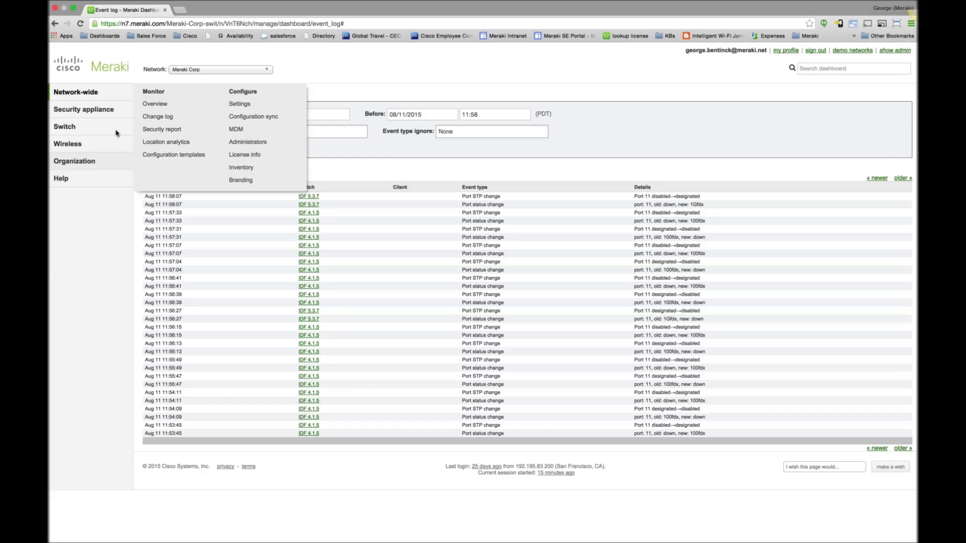
- Open the security appliance's site-to-site VPN settings and review them from the local networks through the remote peers to the organization-wide settings
left_click(116, 133)
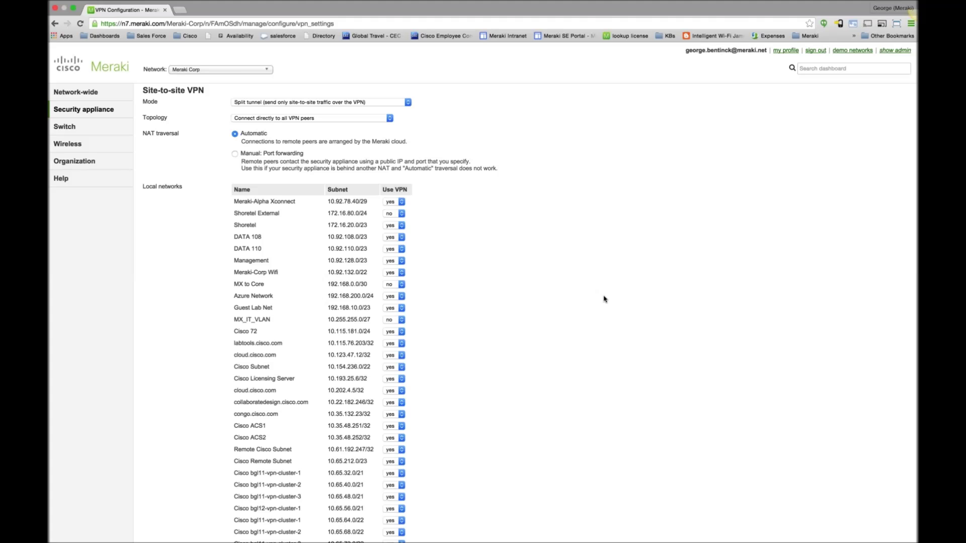
scroll(603, 298, "down", 15)
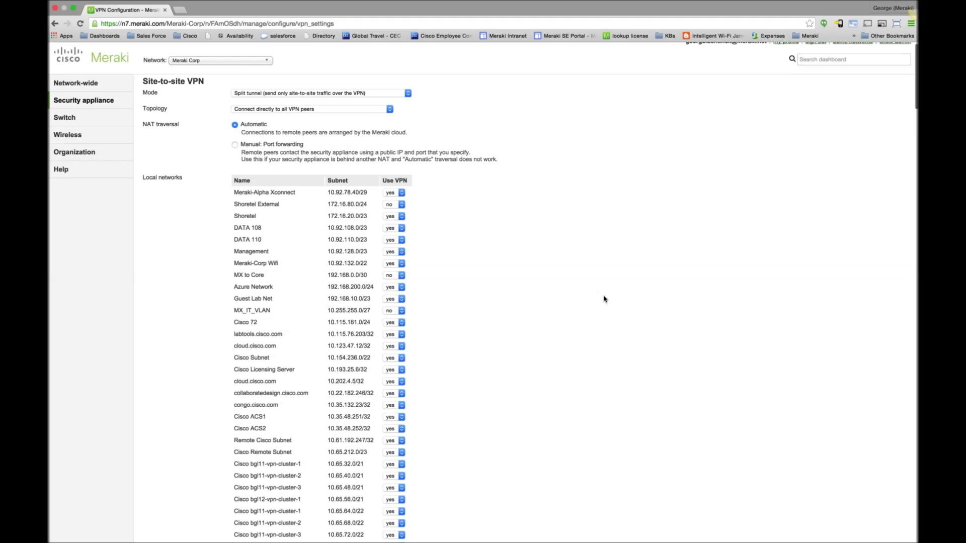
scroll(603, 298, "down", 15)
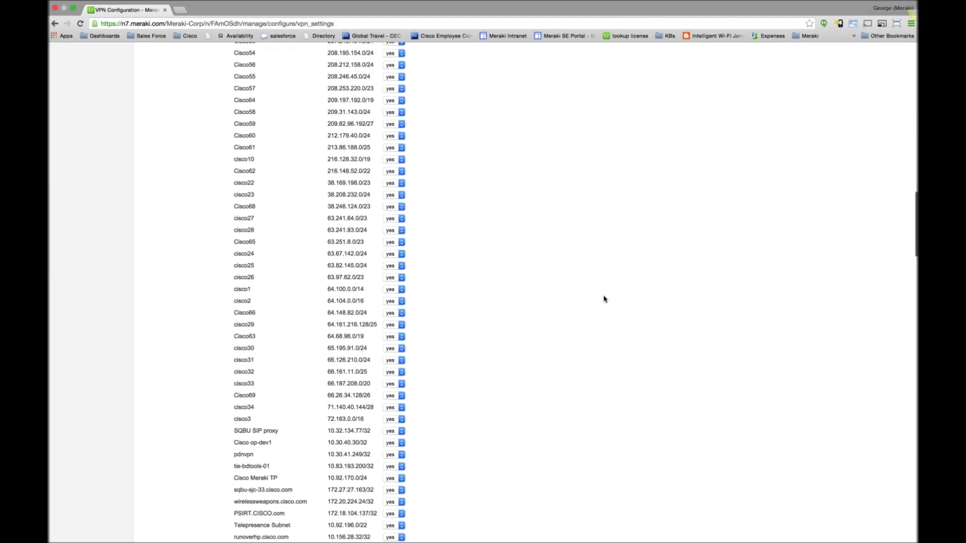
scroll(604, 298, "down", 15)
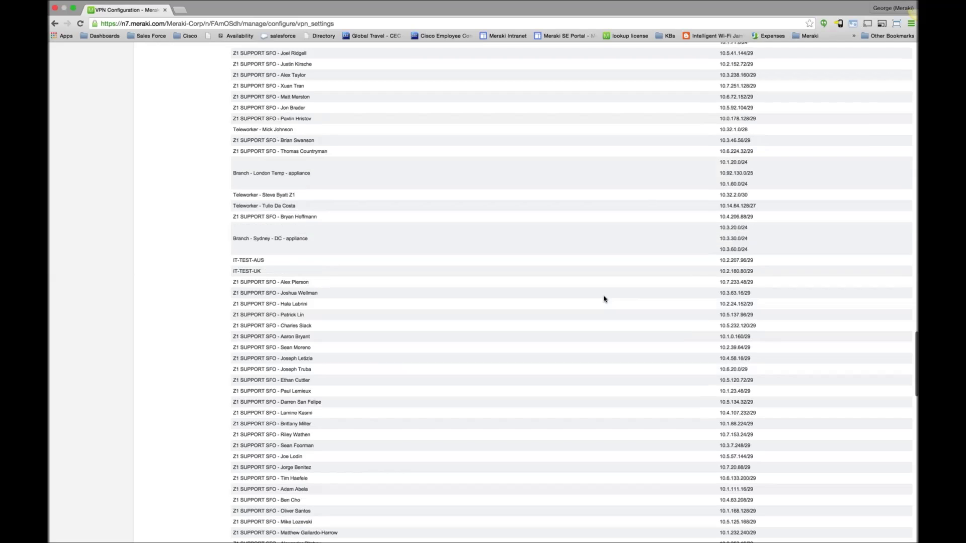
scroll(603, 298, "down", 10)
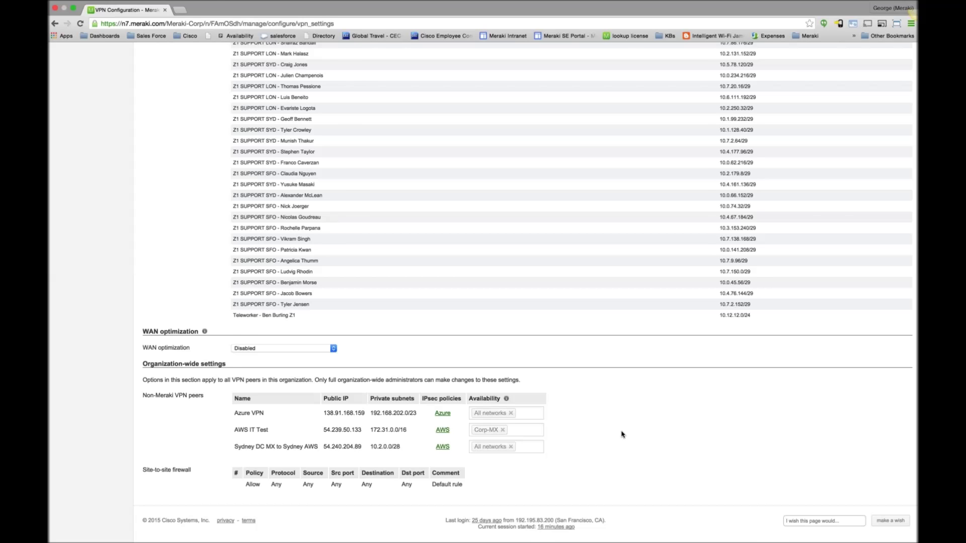
- Switch to the Microsoft PowerPoint window with the NxStage Medical webinar presentation
key("ctrl+Up")
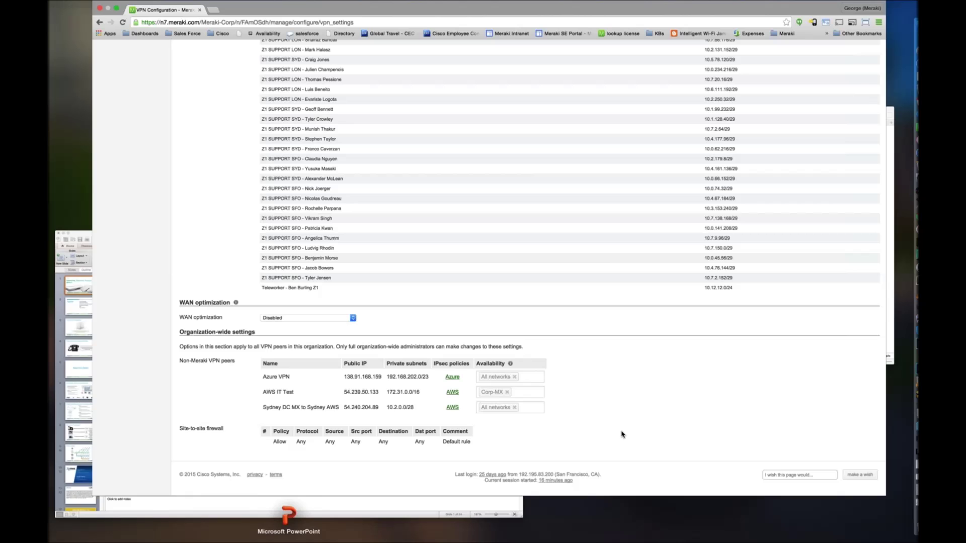
left_click(531, 242)
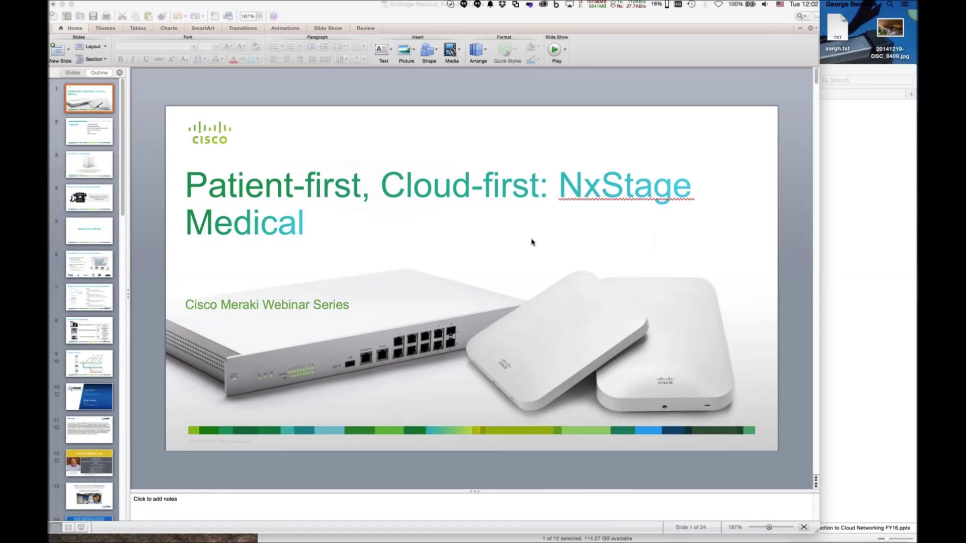